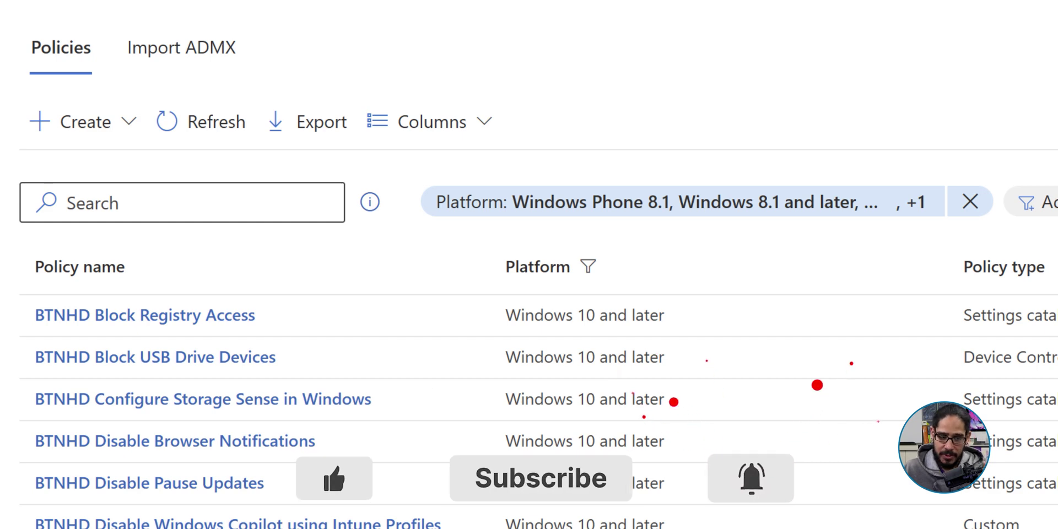
Start a new policy for Windows 10 and later with the Settings catalog profile type
{"action": "left_click", "coordinate": [85, 122]}
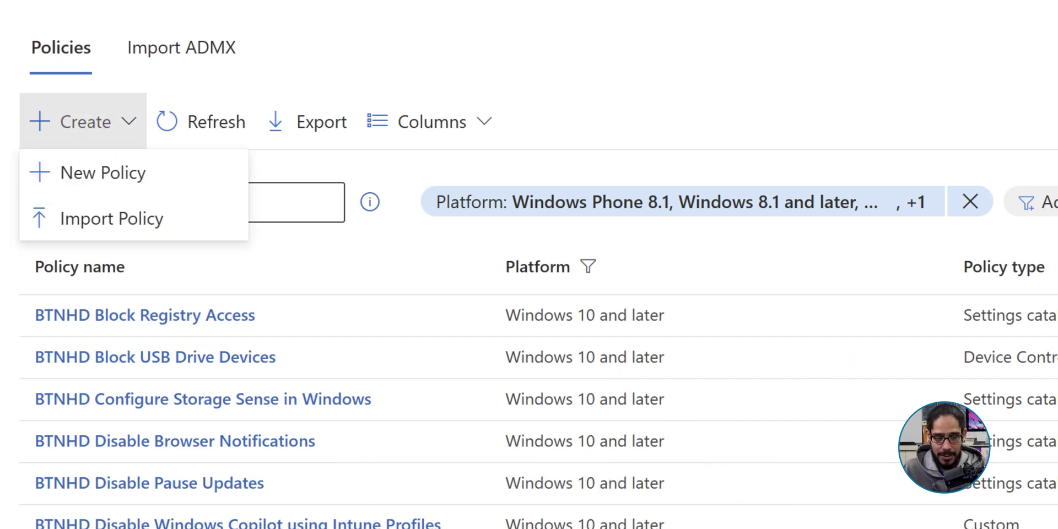
{"action": "left_click", "coordinate": [103, 173]}
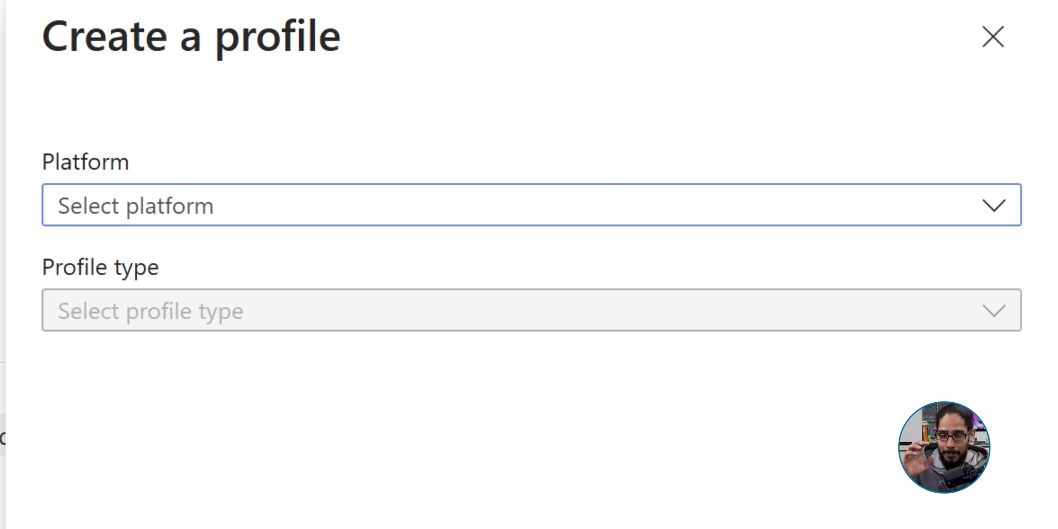
{"action": "key", "text": "Return"}
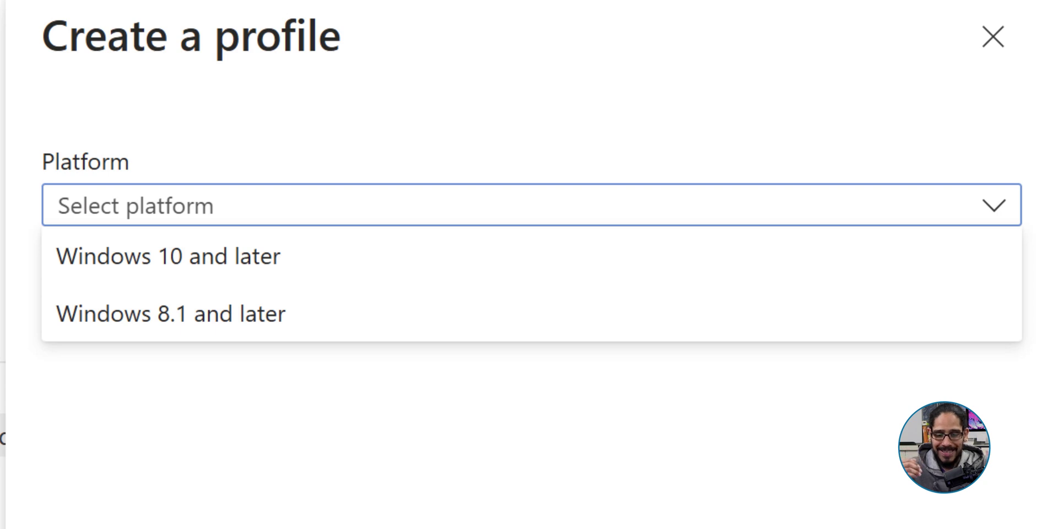
{"action": "key", "text": "Down"}
{"action": "key", "text": "Return"}
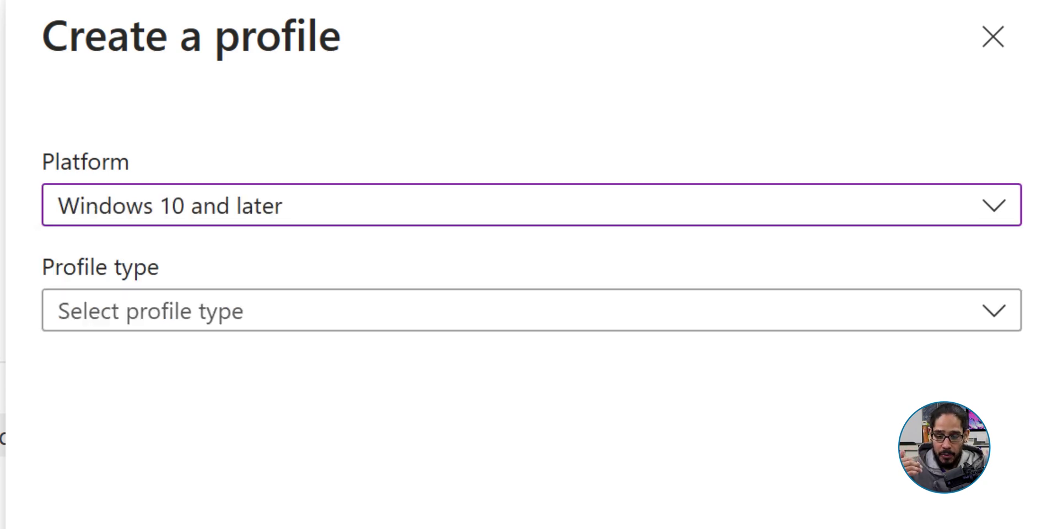
{"action": "key", "text": "Tab"}
{"action": "key", "text": "Return"}
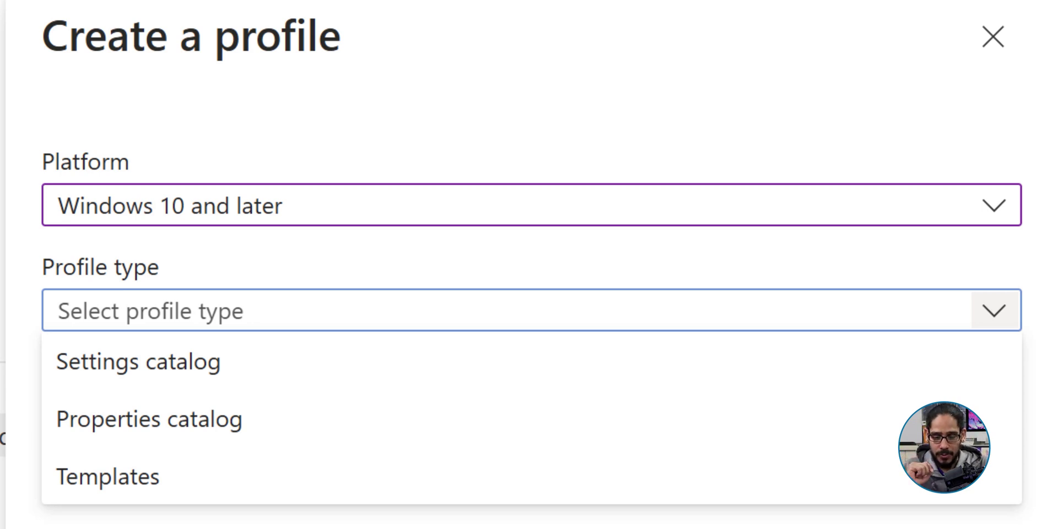
{"action": "key", "text": "Down"}
{"action": "key", "text": "Return"}
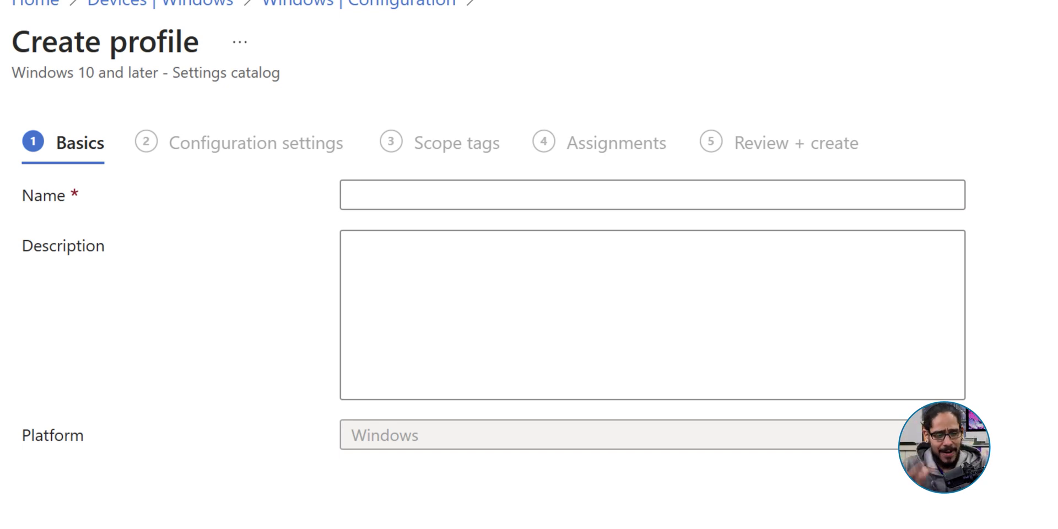
Name the profile 'BTNHD Delete Old User Profiles'
{"action": "type", "text": "BTNHD Delete Old User Profiles"}
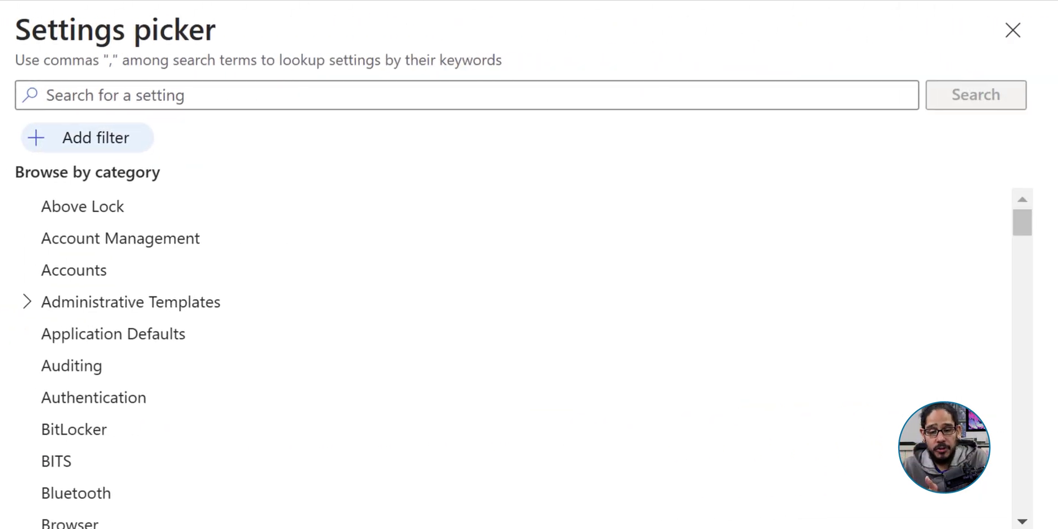
Search the settings picker for 'delete user profiles older than' and add the profile-deletion setting
{"action": "type", "text": "delete user profiles older than"}
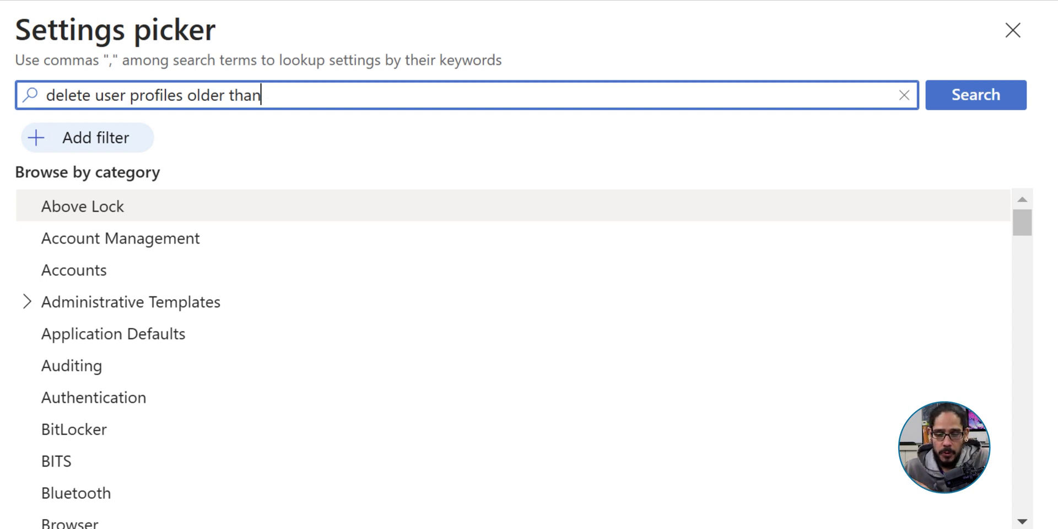
{"action": "key", "text": "Return"}
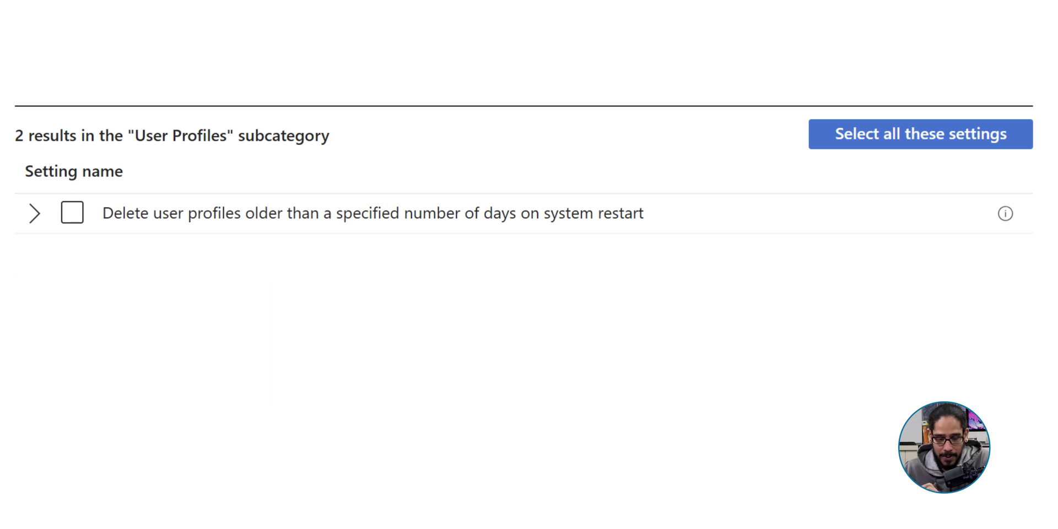
{"action": "left_click", "coordinate": [34, 213]}
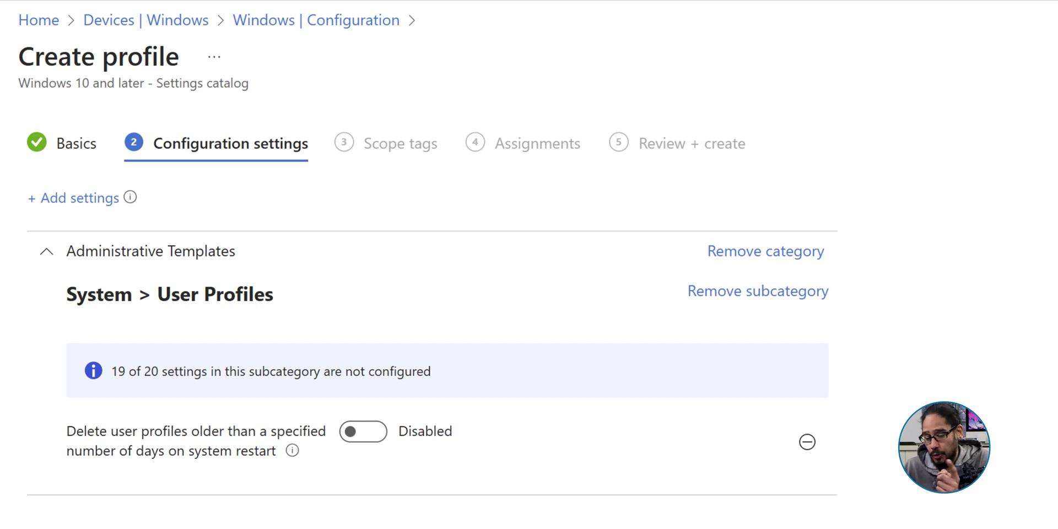
Enable deleting user profiles older than 90 days on system restart
{"action": "left_click", "coordinate": [362, 430]}
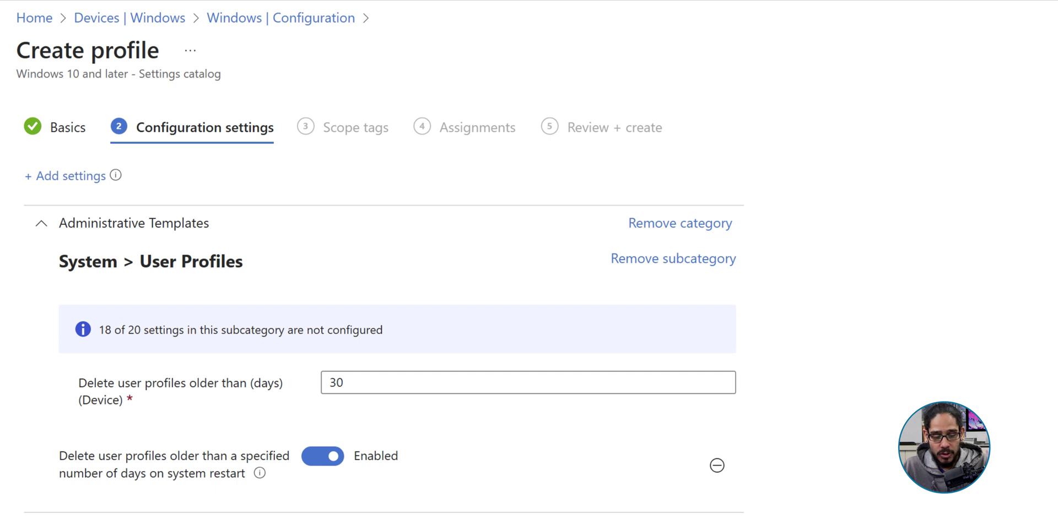
{"action": "type", "text": "90"}
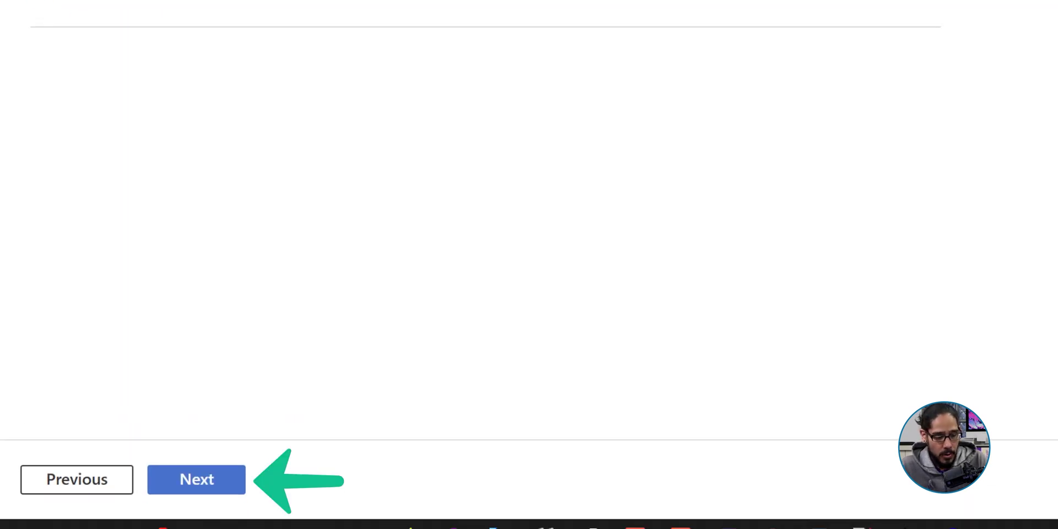
Skip scope tags and include the BTNHD DEVICES TESTING ONLY group in the assignment
{"action": "left_click", "coordinate": [196, 485]}
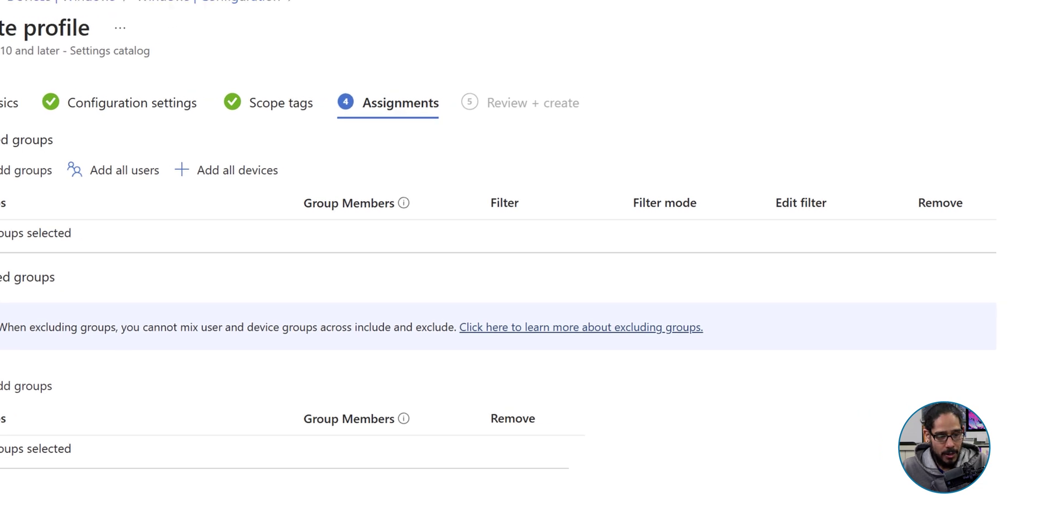
{"action": "left_click", "coordinate": [78, 167]}
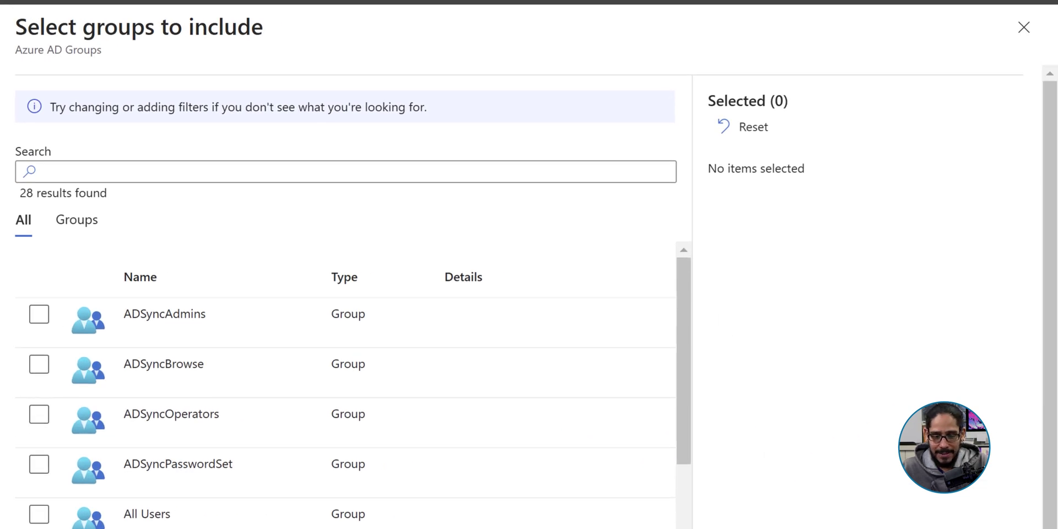
{"action": "scroll", "coordinate": [352, 331], "scroll_direction": "down", "scroll_amount": 3}
{"action": "left_click", "coordinate": [38, 510]}
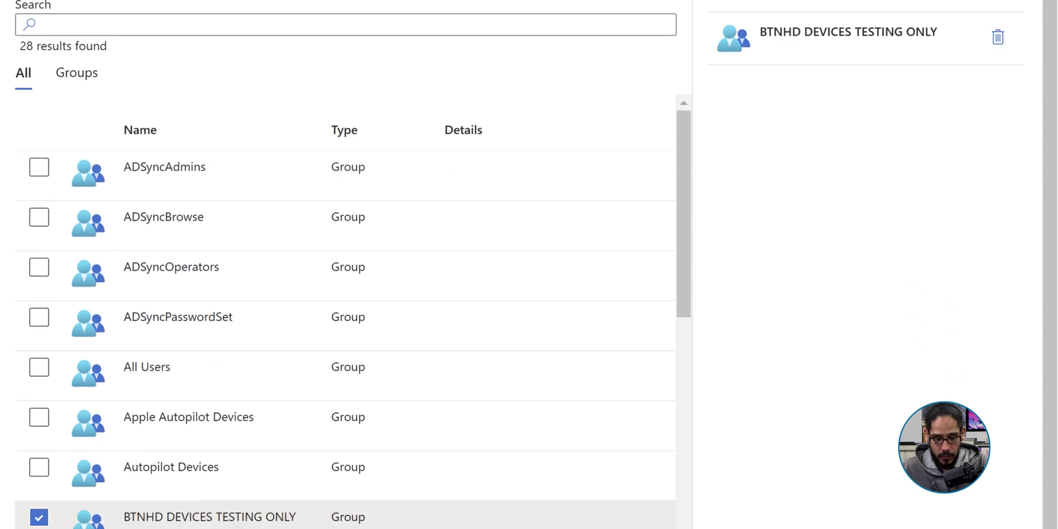
{"action": "scroll", "coordinate": [353, 330], "scroll_direction": "down", "scroll_amount": 3}
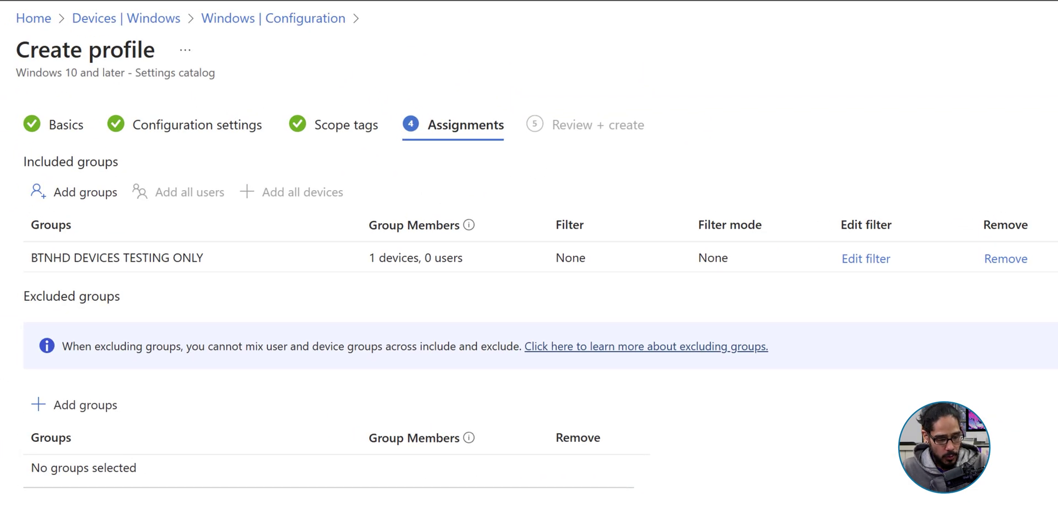
Review the policy summary and create the BTNHD Delete Old User Profiles policy
{"action": "scroll", "coordinate": [529, 264], "scroll_direction": "down", "scroll_amount": 5}
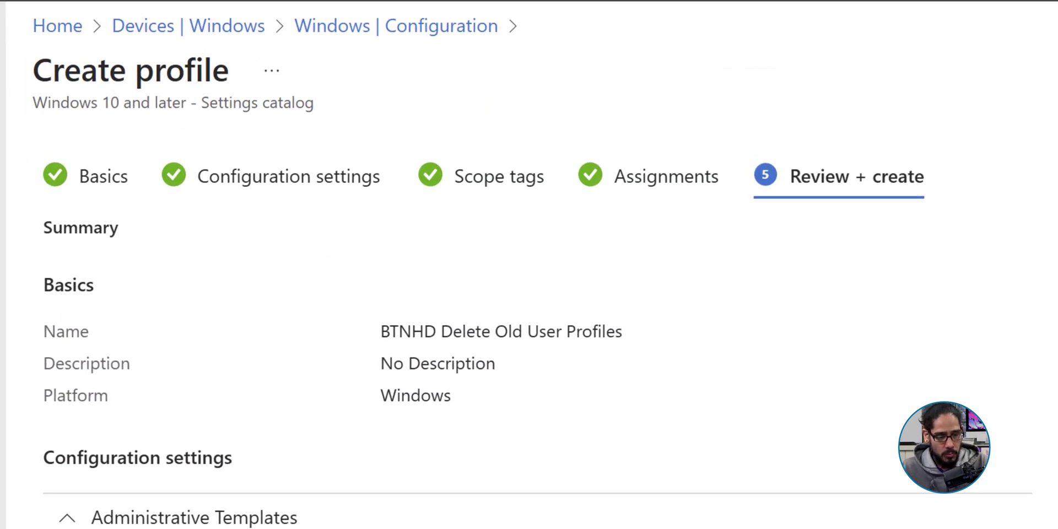
{"action": "scroll", "coordinate": [529, 330], "scroll_direction": "down", "scroll_amount": 10}
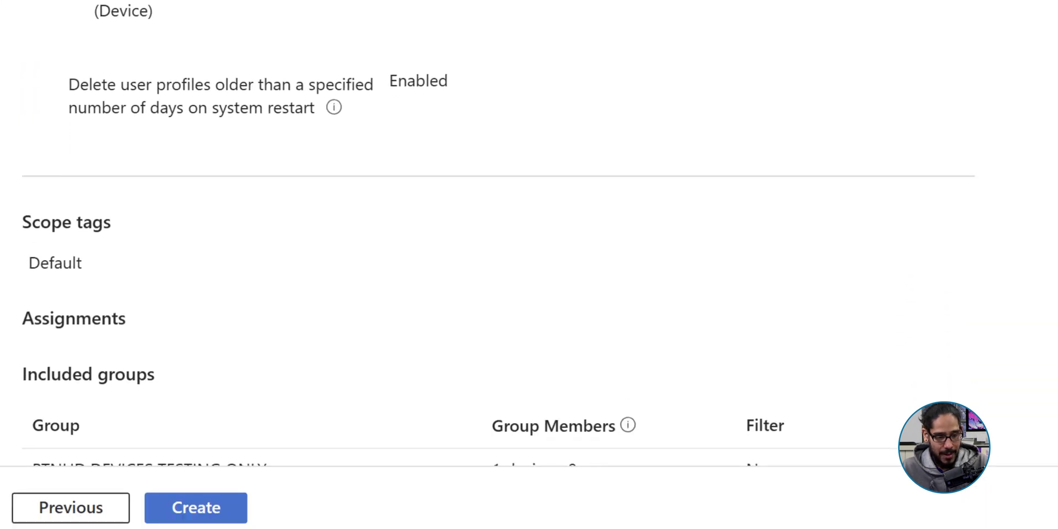
{"action": "left_click", "coordinate": [196, 507]}
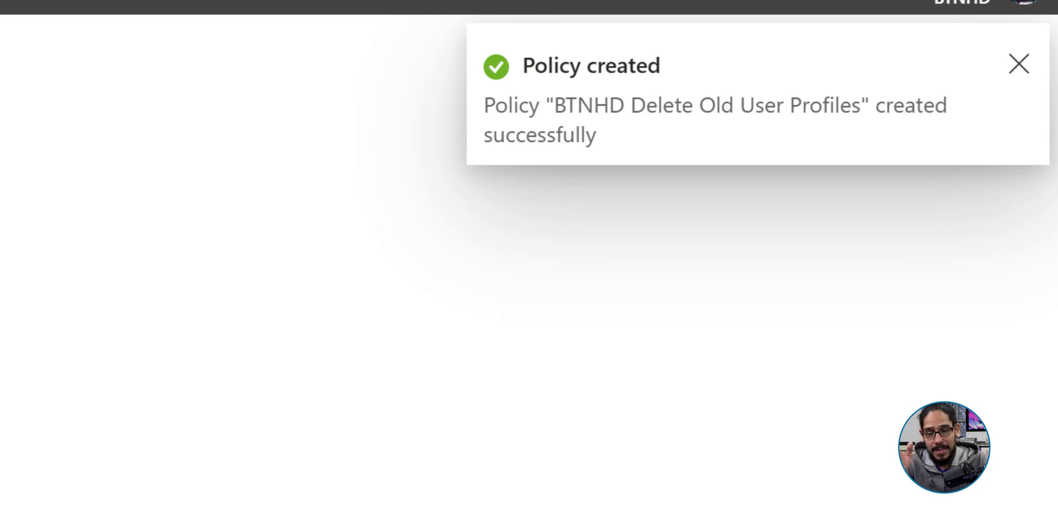